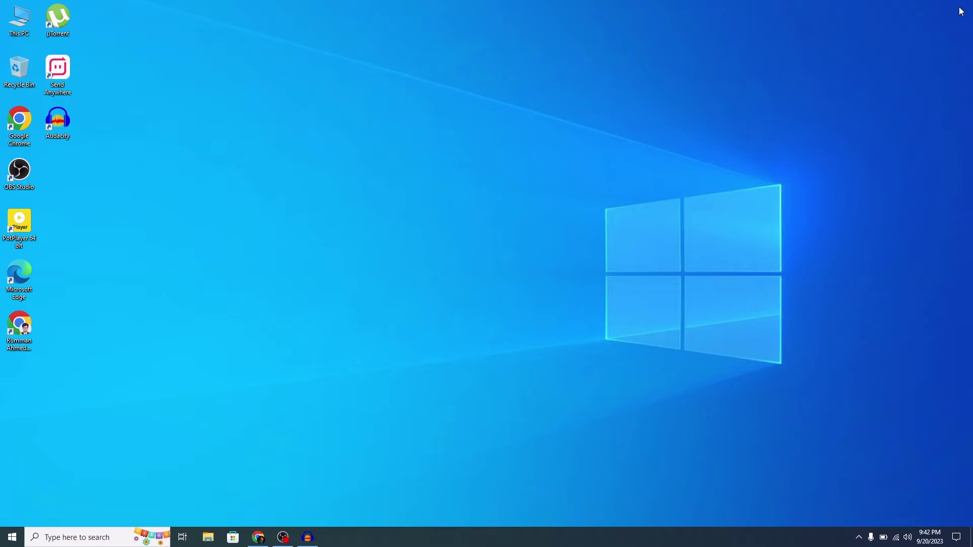
Step: Search Windows for 'power' and reach the Power & sleep settings
left_click(83, 538)
type("p")
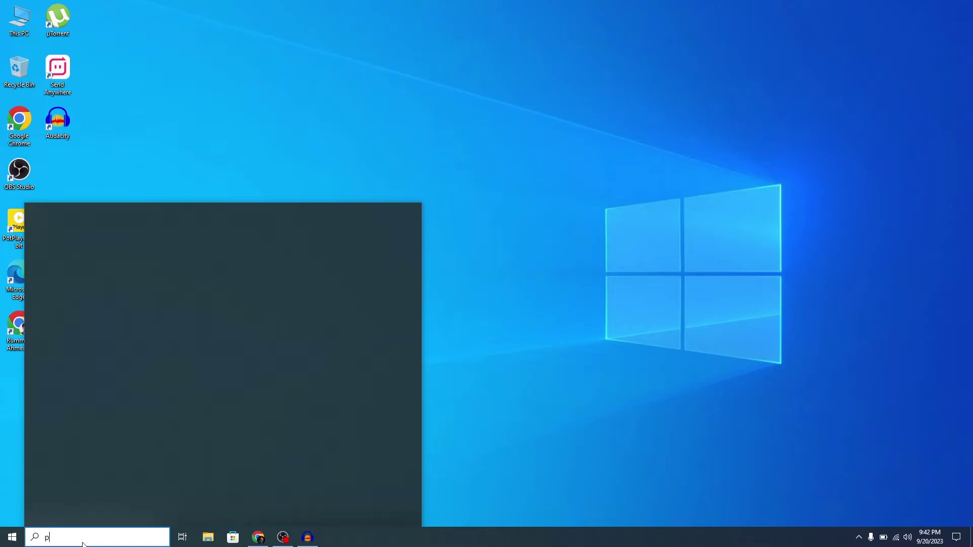
type("owe")
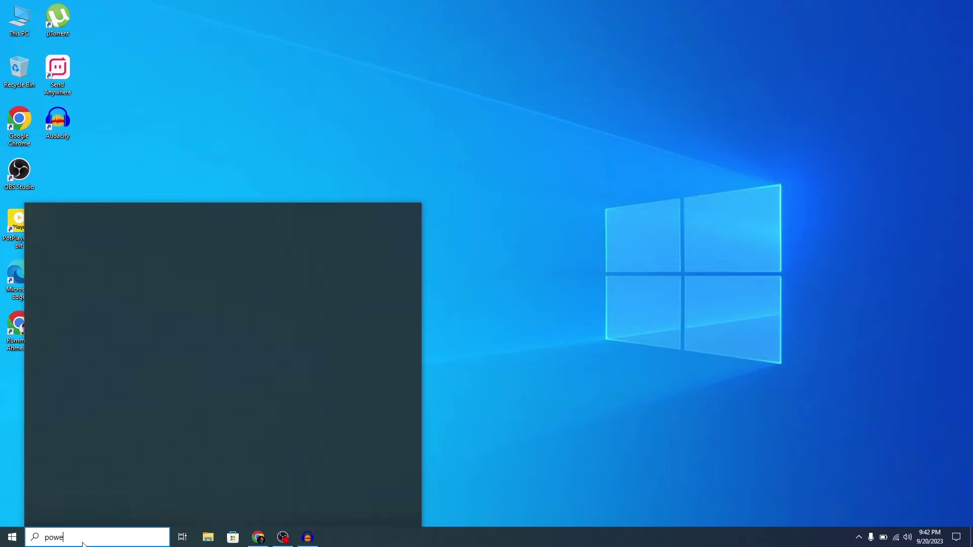
type("r")
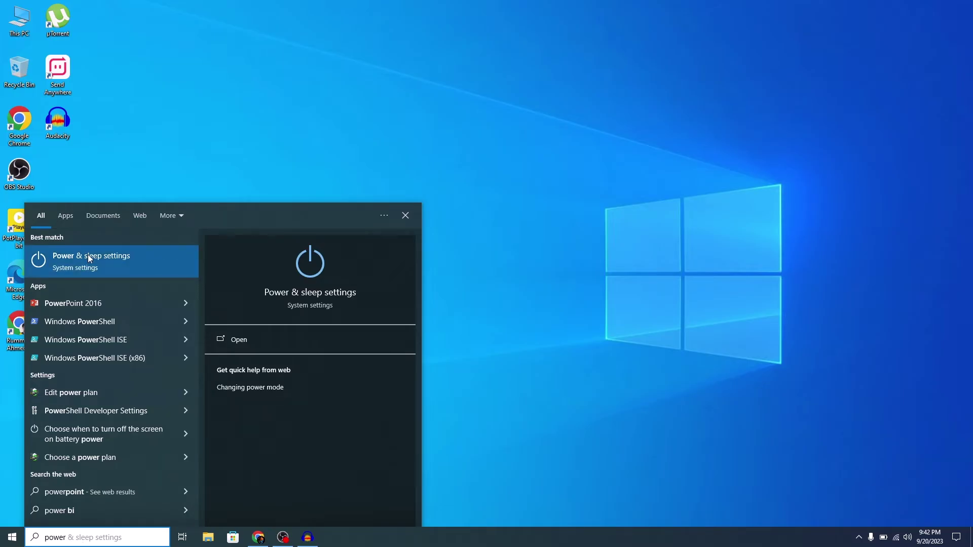
left_click(257, 340)
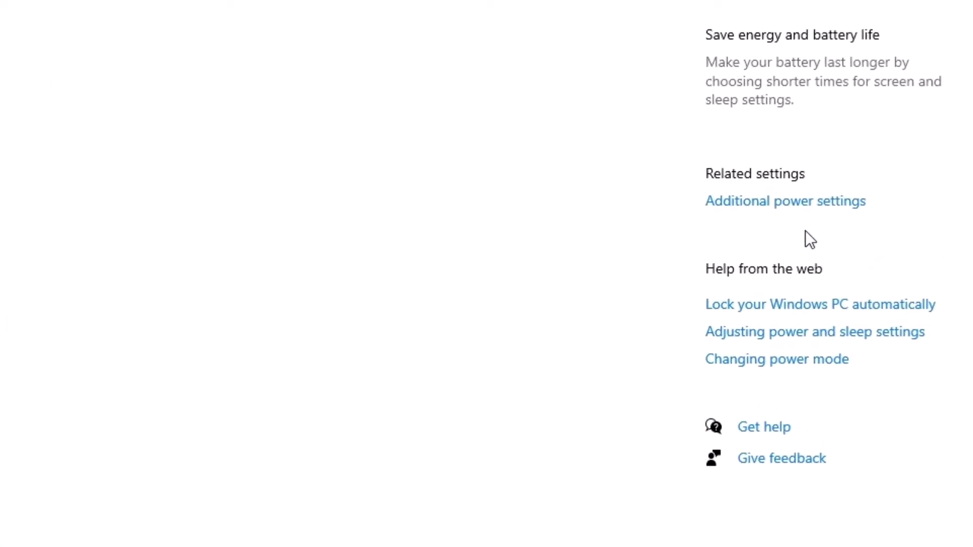
Step: Go to Additional power settings and into the Balanced plan's Change plan settings
left_click(805, 203)
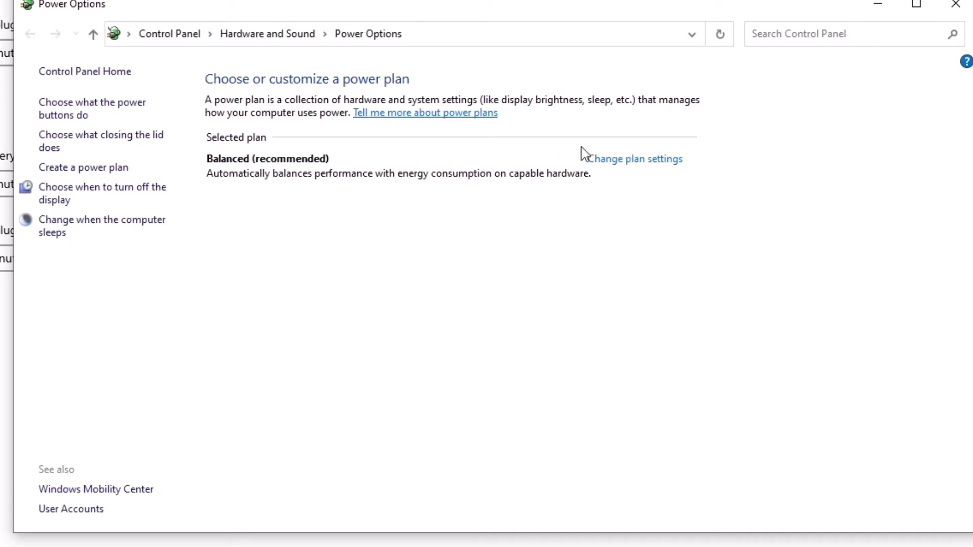
left_click(630, 160)
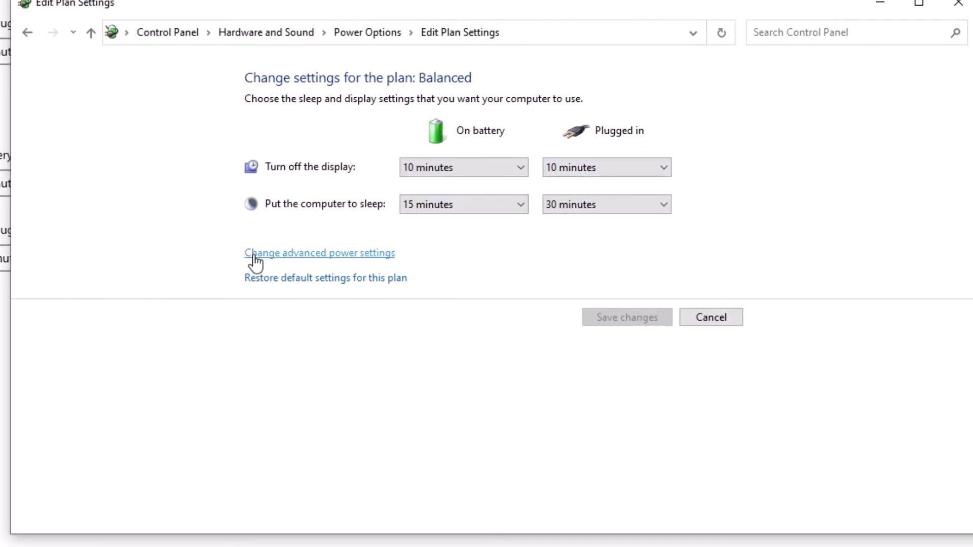
Step: Reach the advanced settings' System cooling policy under Processor power management
left_click(256, 259)
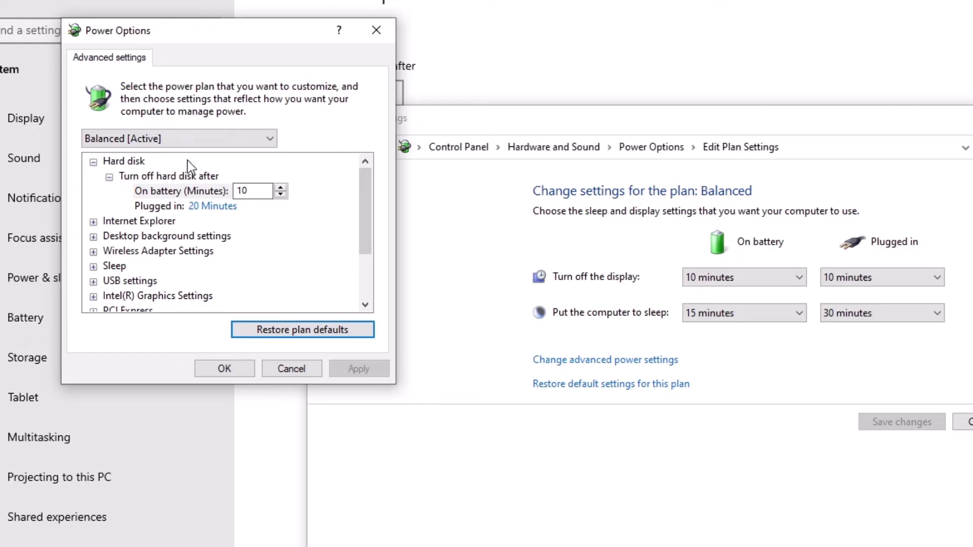
left_click_drag(361, 216, 363, 246)
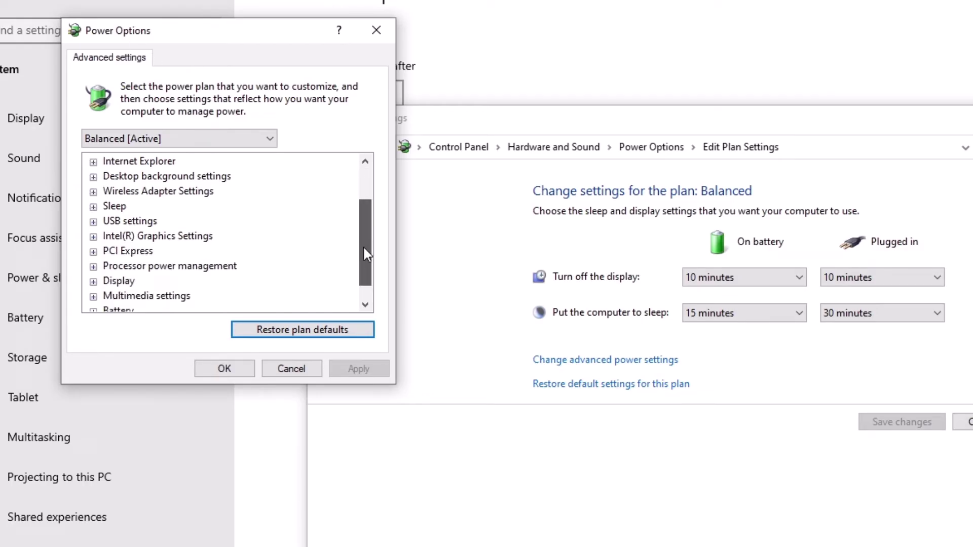
left_click(93, 266)
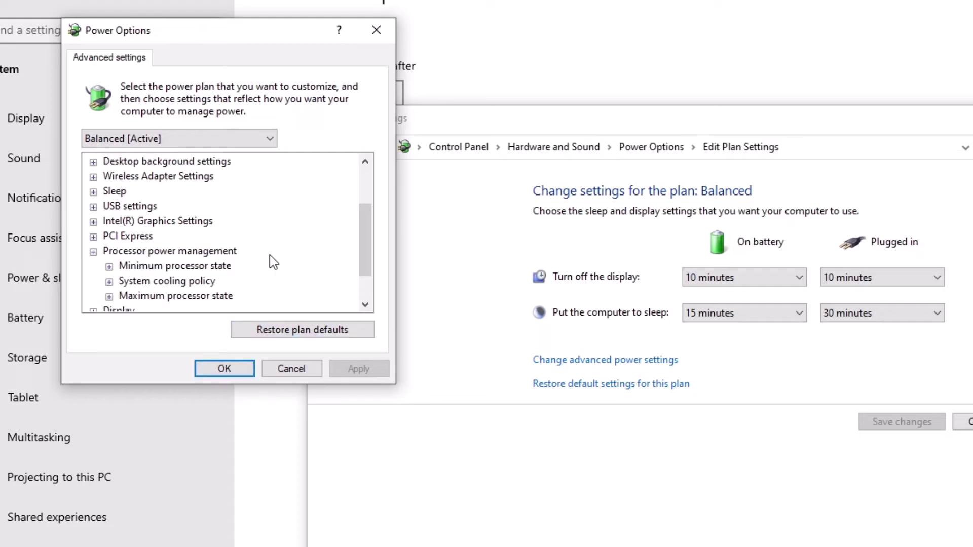
left_click_drag(366, 257, 366, 272)
mouse_move(167, 251)
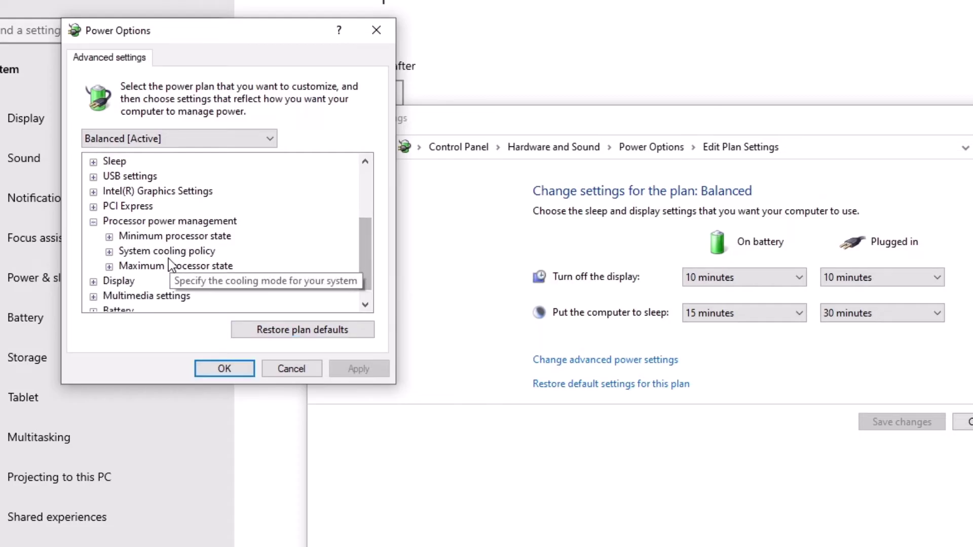
left_click(109, 251)
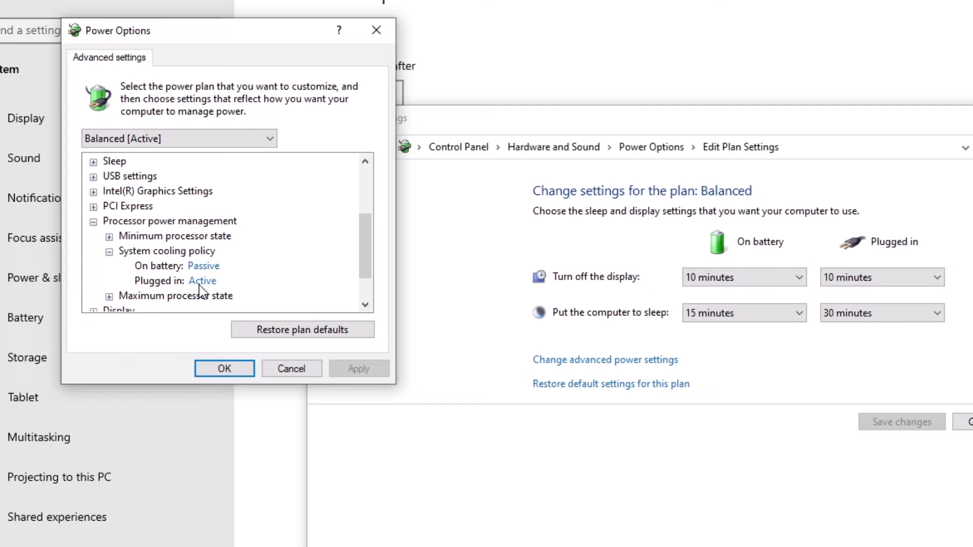
Step: Set the plugged-in system cooling policy to Passive and apply it
left_click(201, 282)
left_click(216, 282)
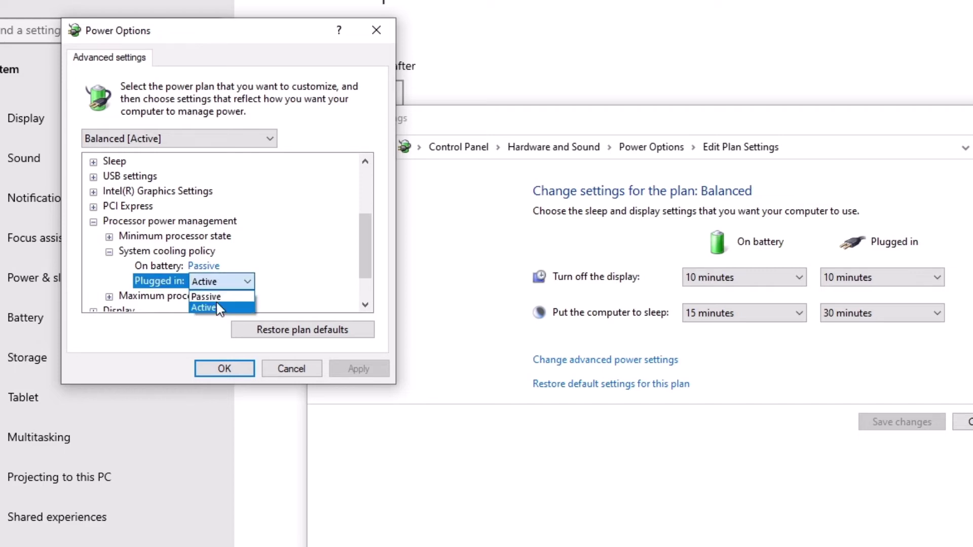
left_click(218, 298)
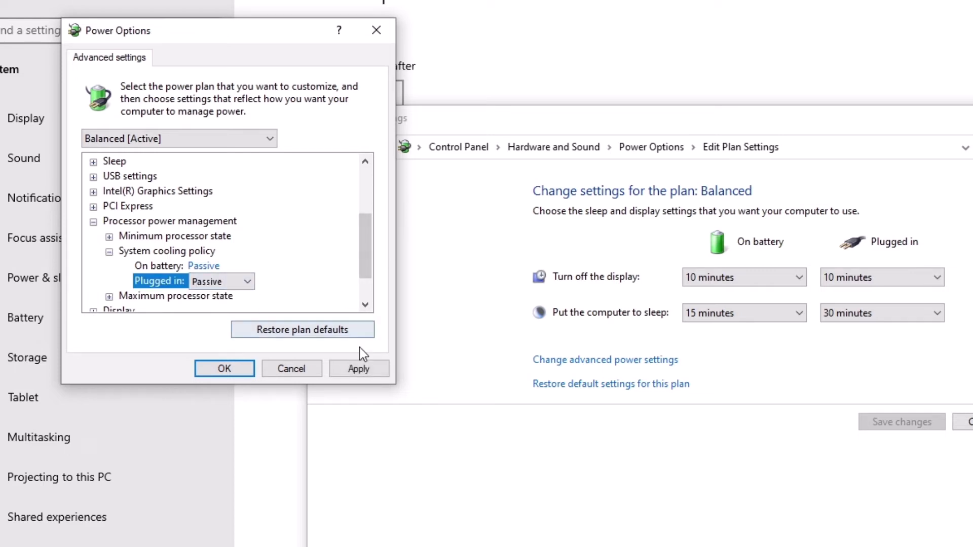
left_click(365, 371)
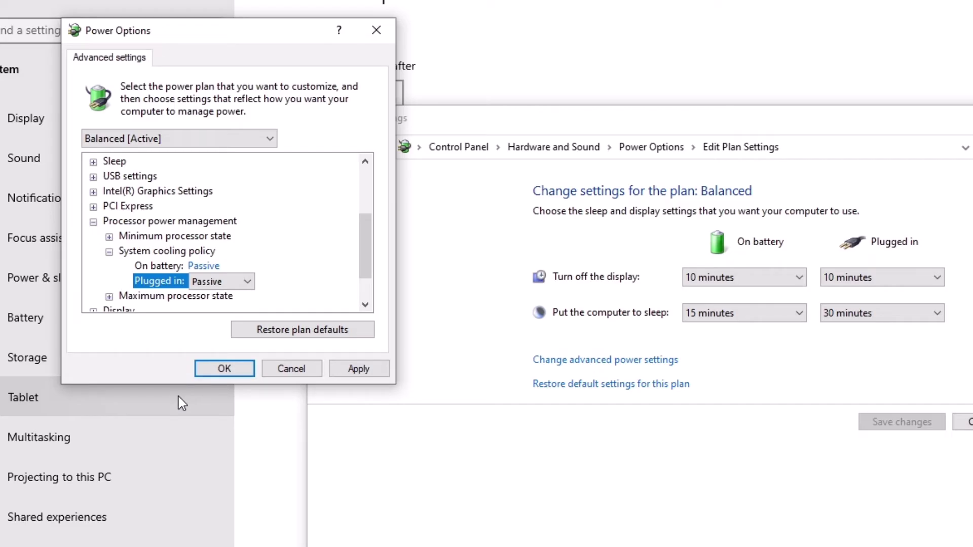
Step: Set Maximum processor state to 90% on battery and 95% plugged in
left_click(109, 251)
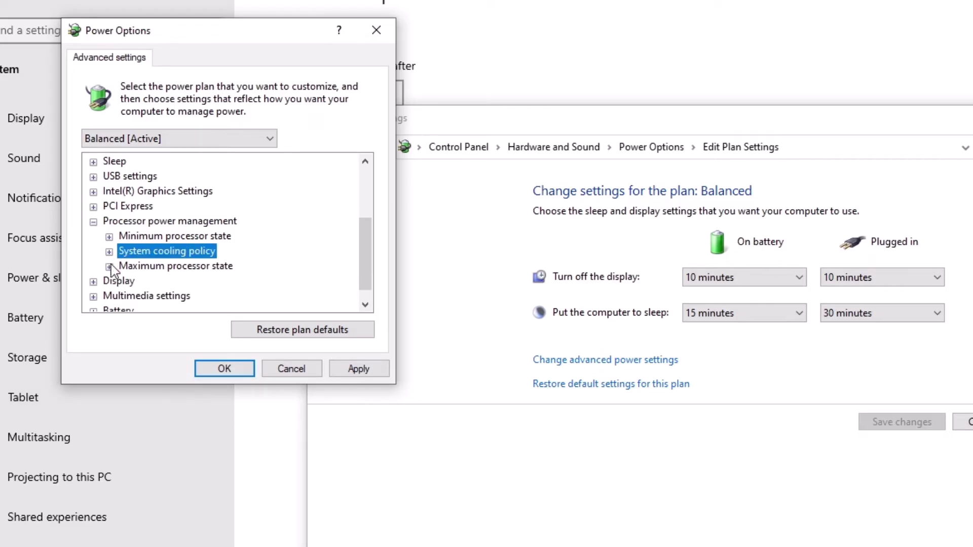
left_click(109, 266)
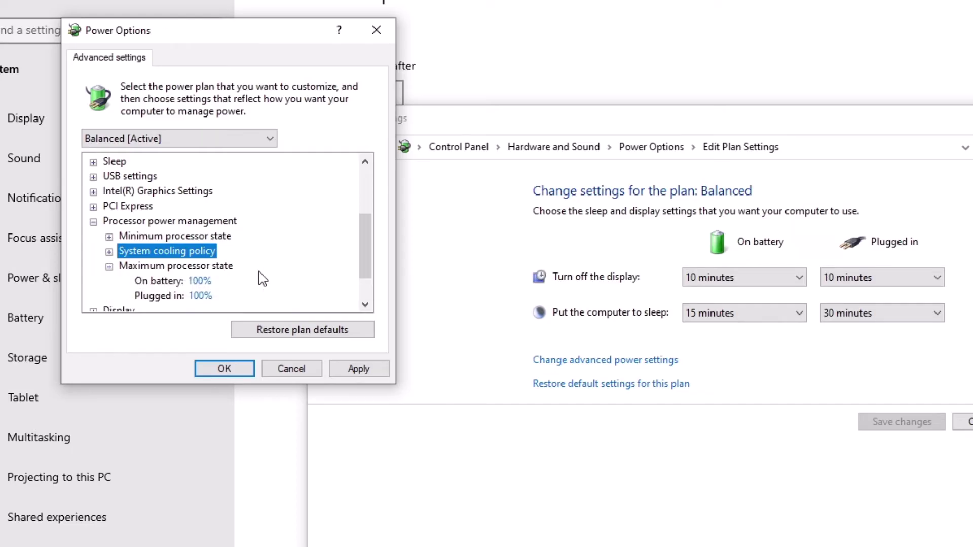
left_click_drag(371, 257, 371, 265)
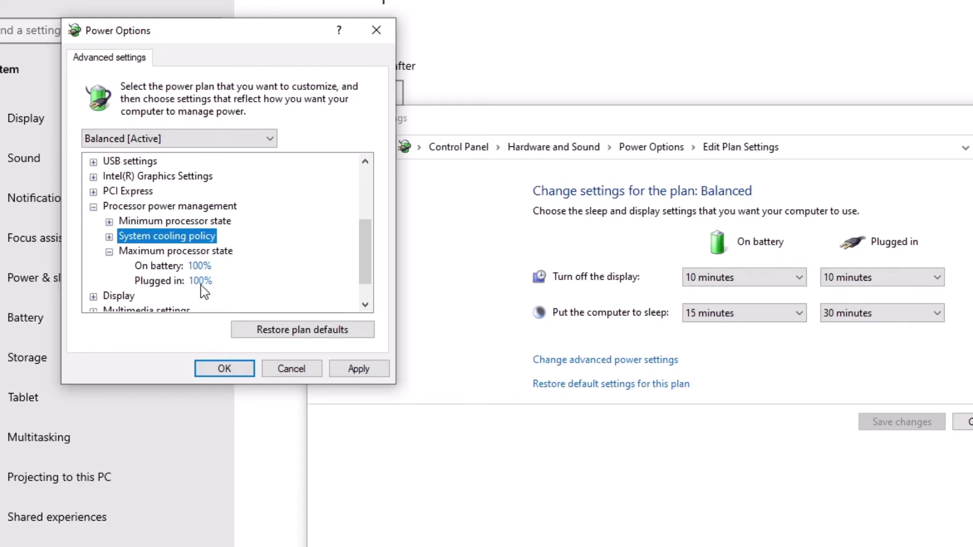
left_click(200, 266)
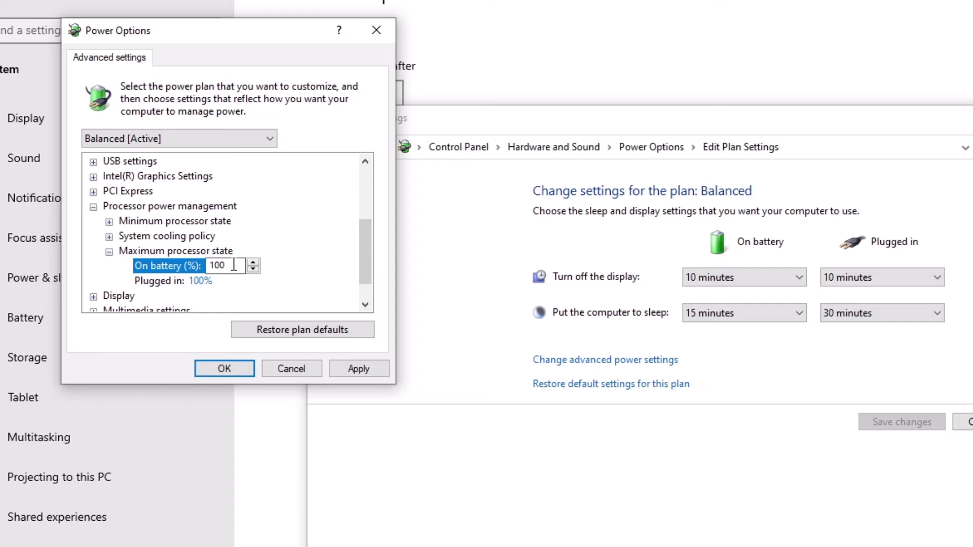
key("BackSpace")
key("BackSpace")
key("BackSpace")
type("90")
left_click(168, 281)
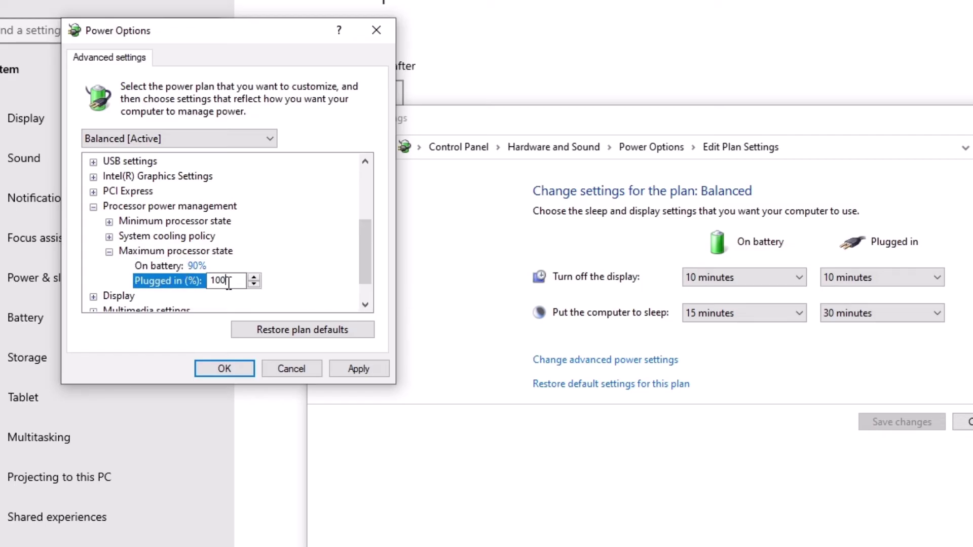
key("BackSpace")
key("BackSpace")
key("BackSpace")
type("95")
Step: Apply the new processor state limits and re-check the saved percentages
left_click(108, 253)
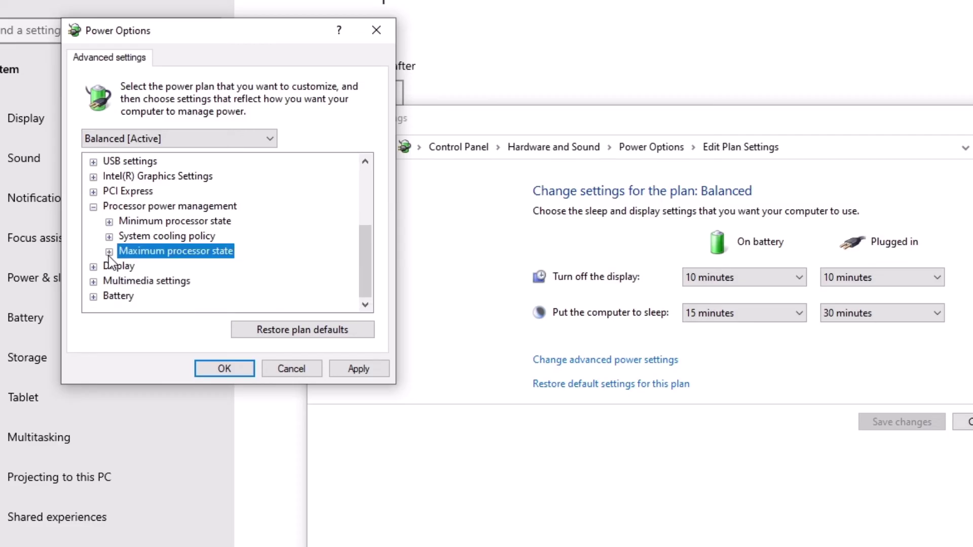
left_click(350, 372)
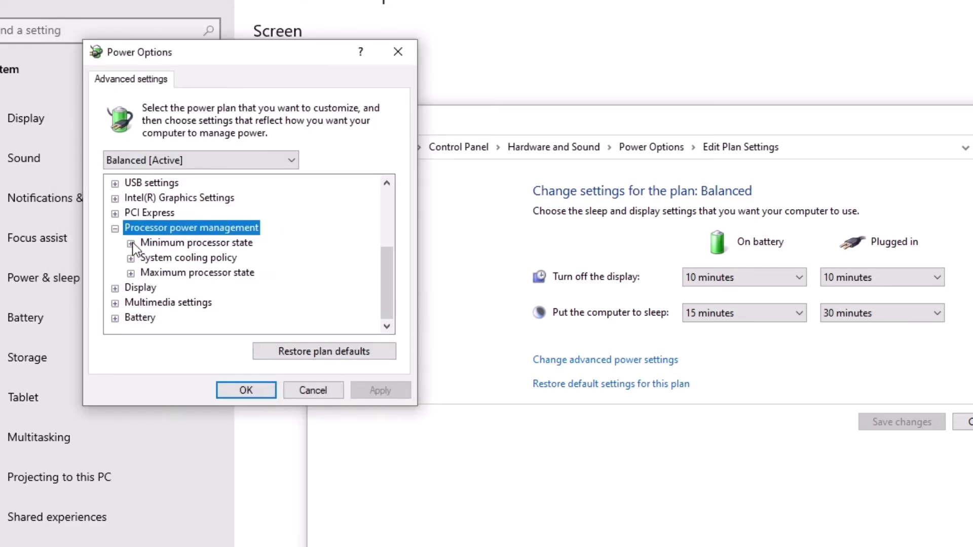
left_click(130, 274)
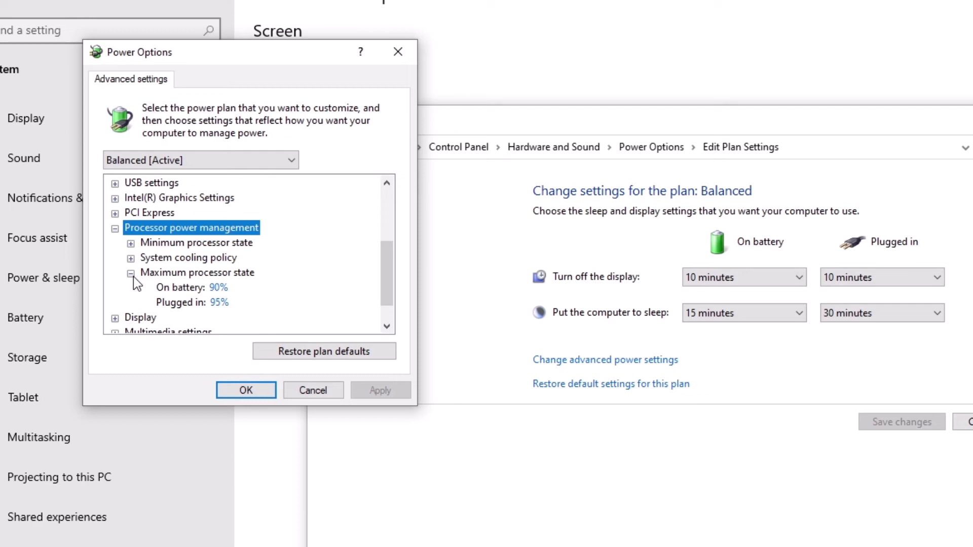
Step: Confirm the Power Options dialog with OK and close Settings, leaving the desktop
left_click(245, 389)
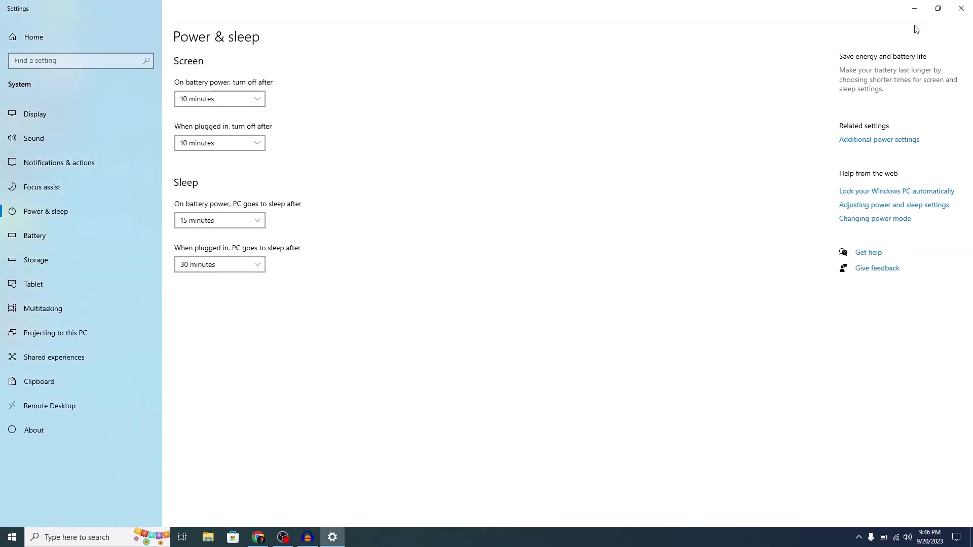
left_click(962, 8)
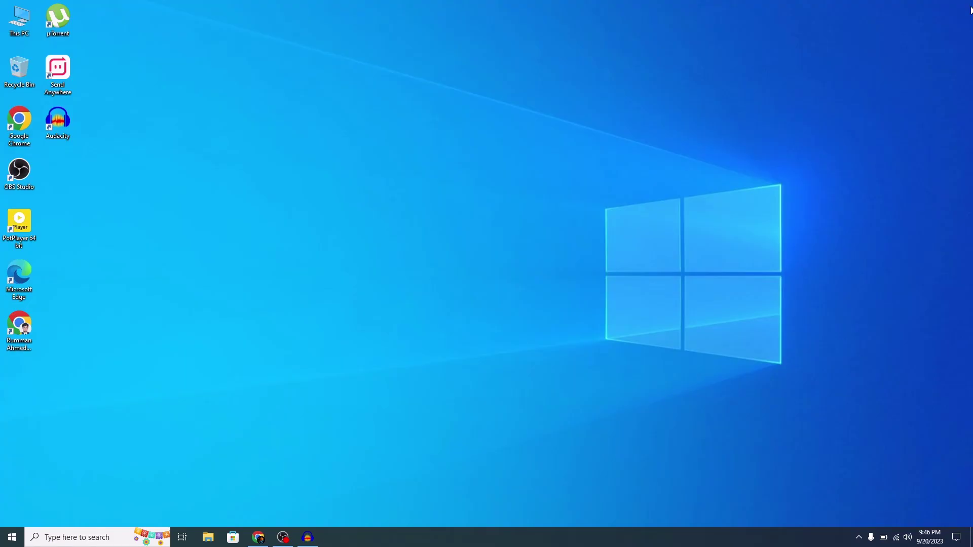